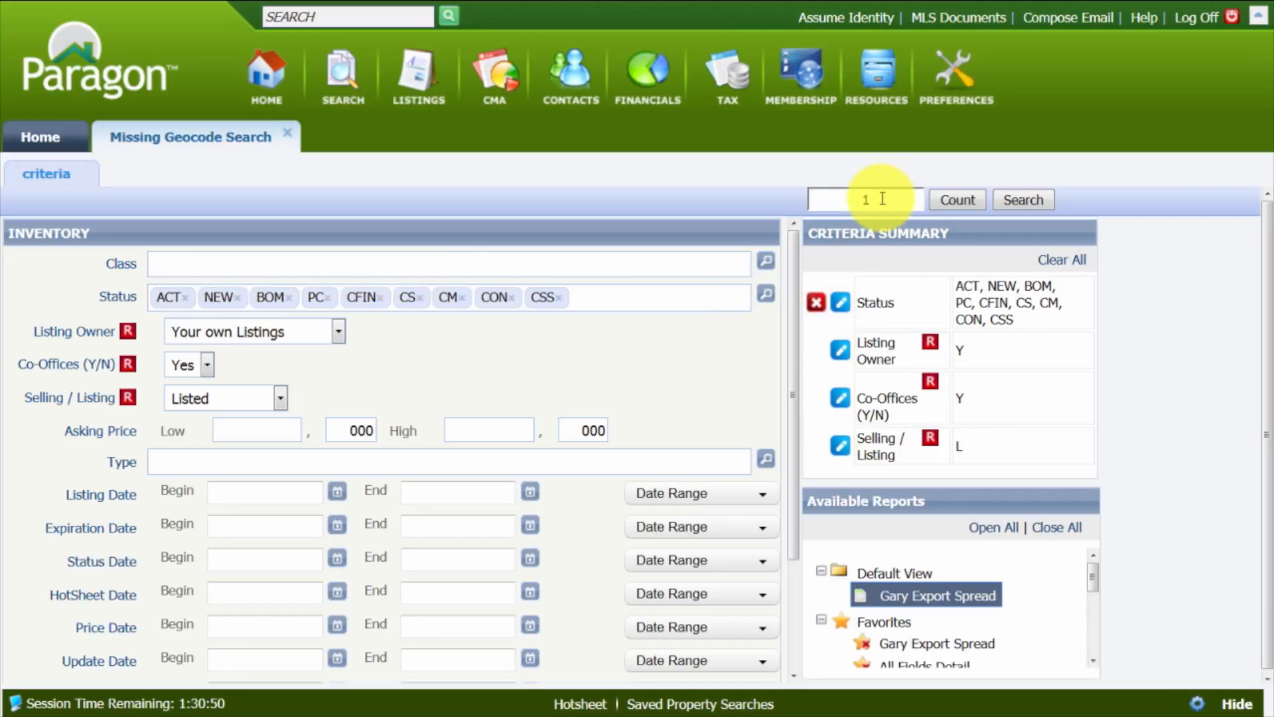
- Set the listing owner to Listings for your Firm and run the missing geocode search
click(337, 332)
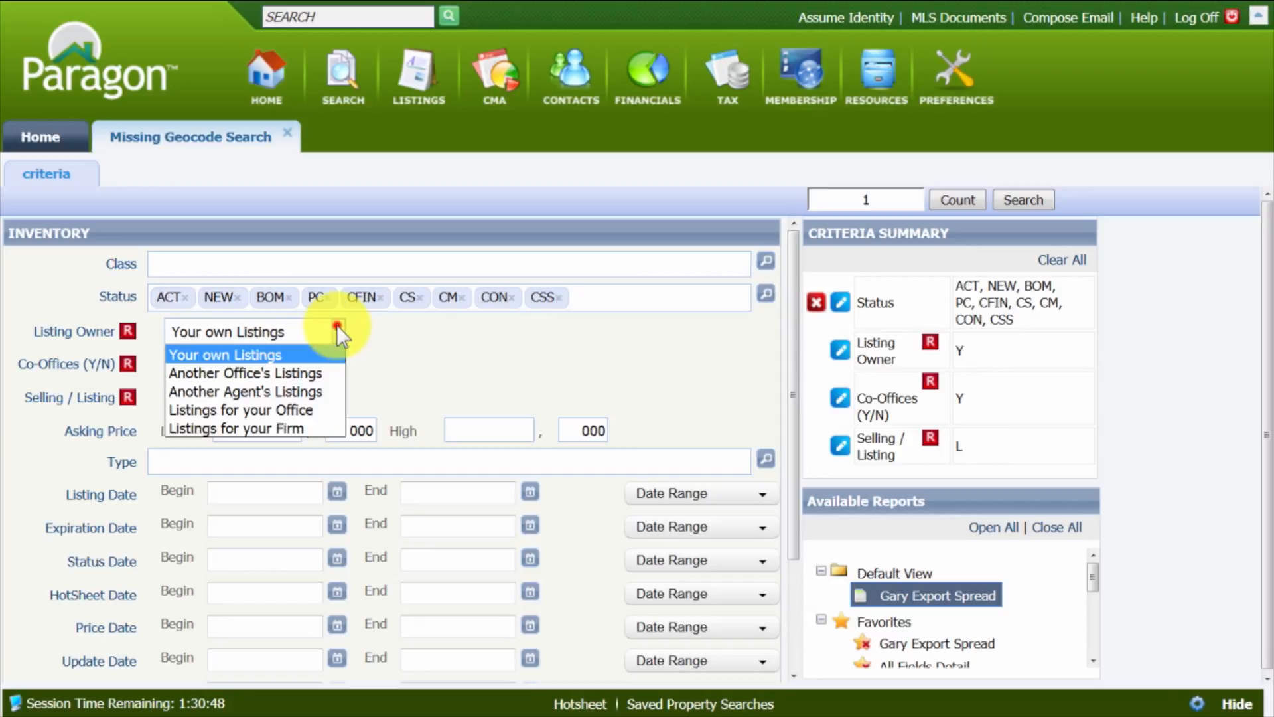
click(308, 427)
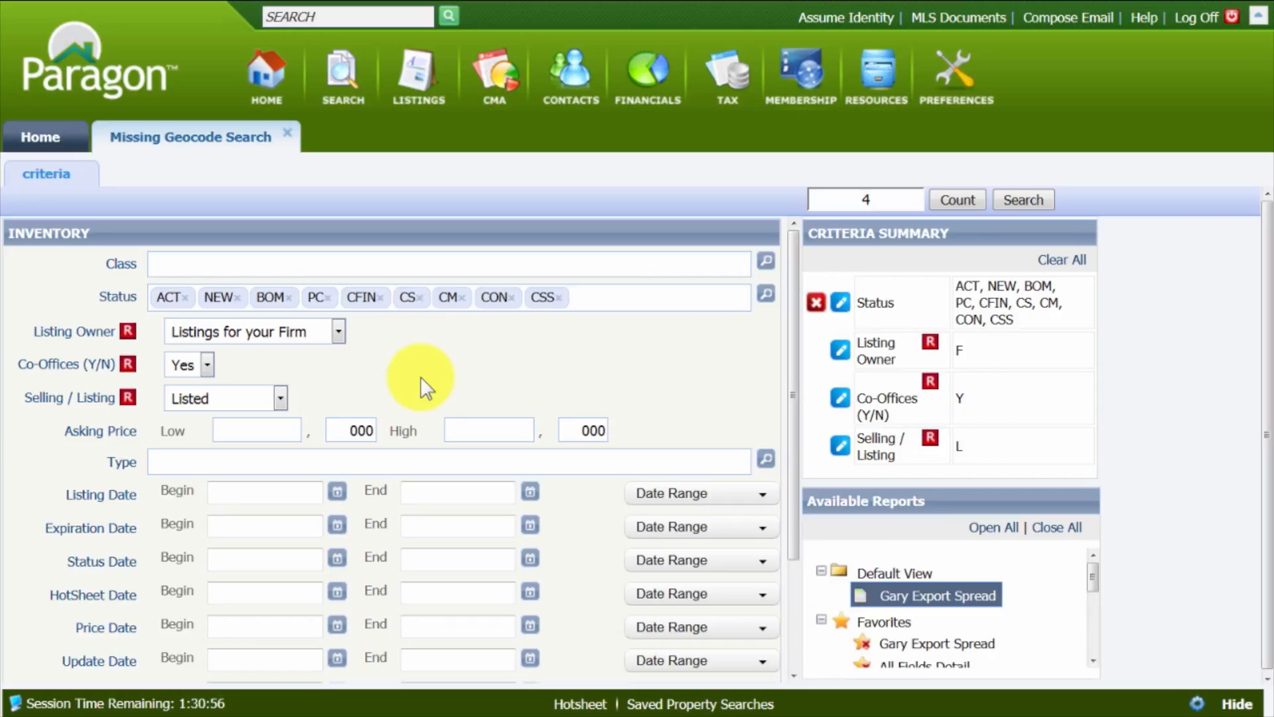
click(1022, 200)
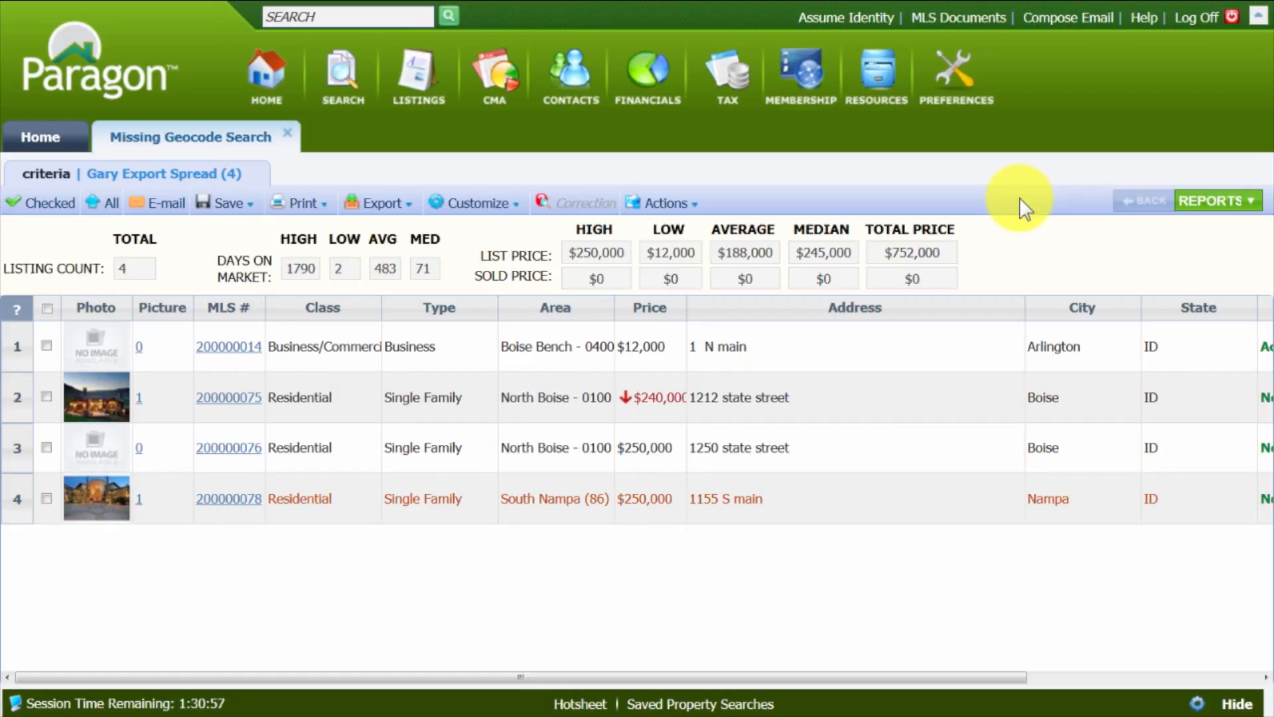
- Check the third listing in the search results and open it with Maintain Listing
click(50, 448)
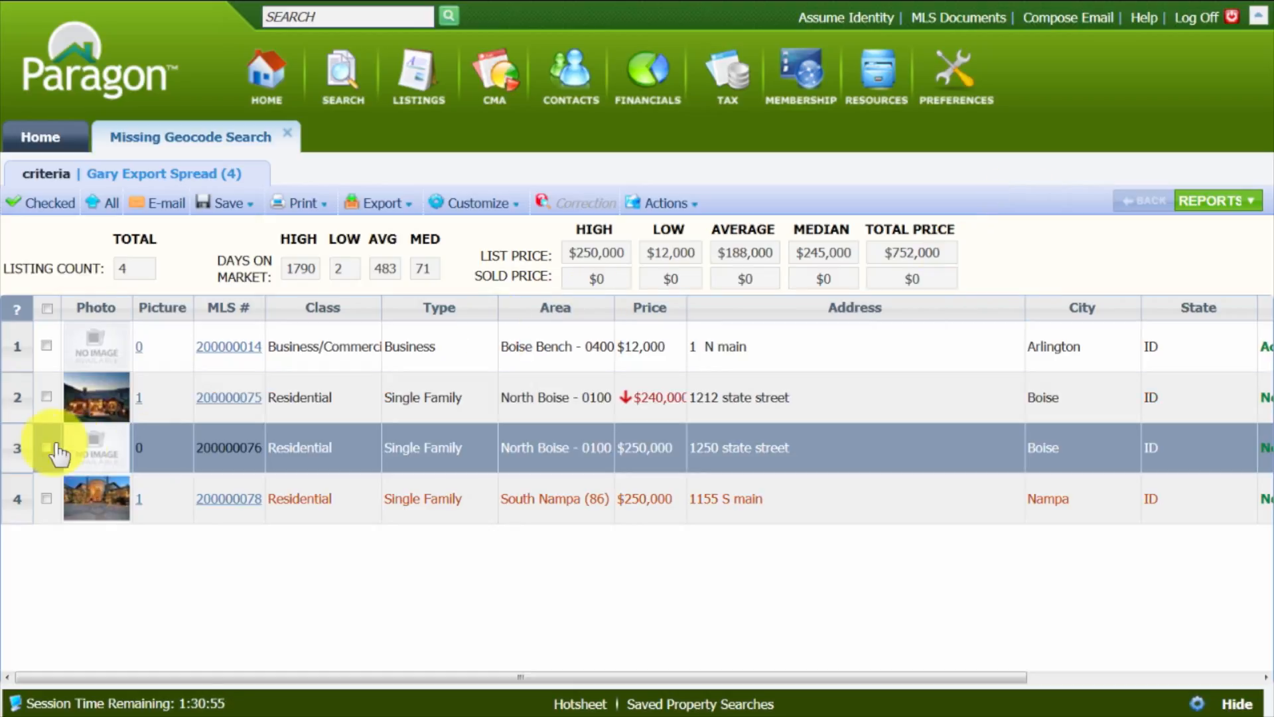
click(46, 447)
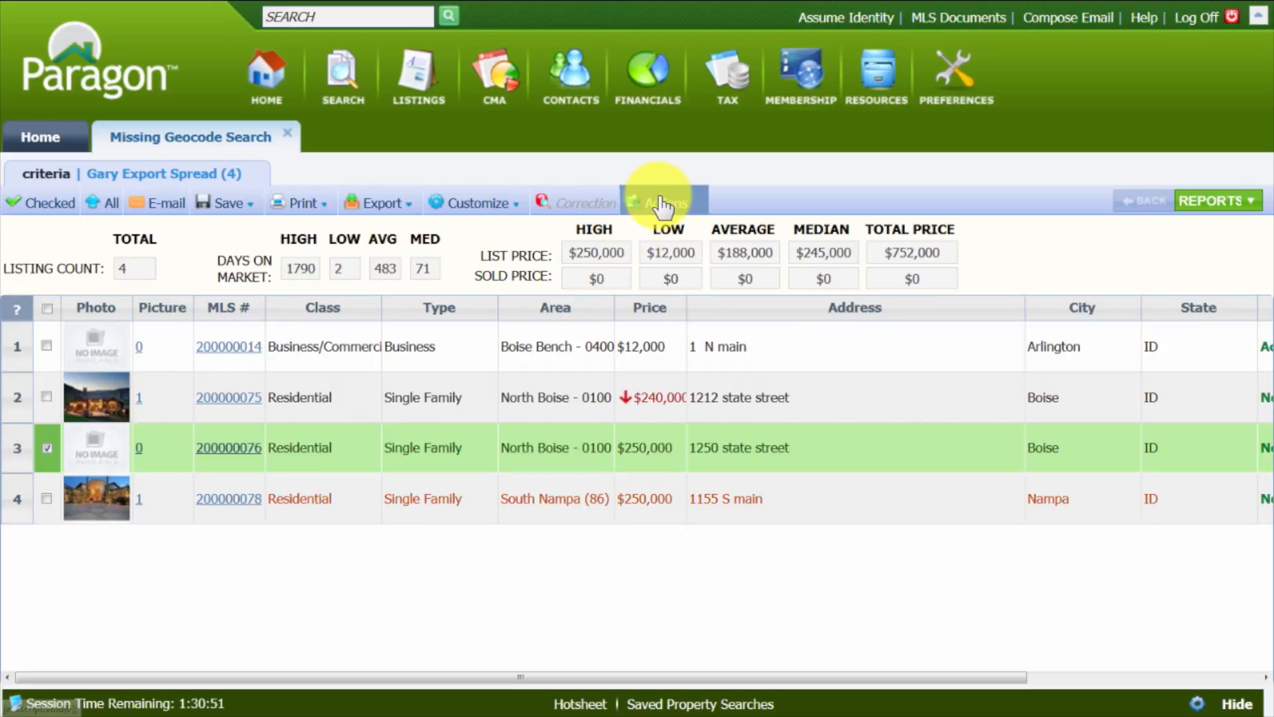
click(662, 204)
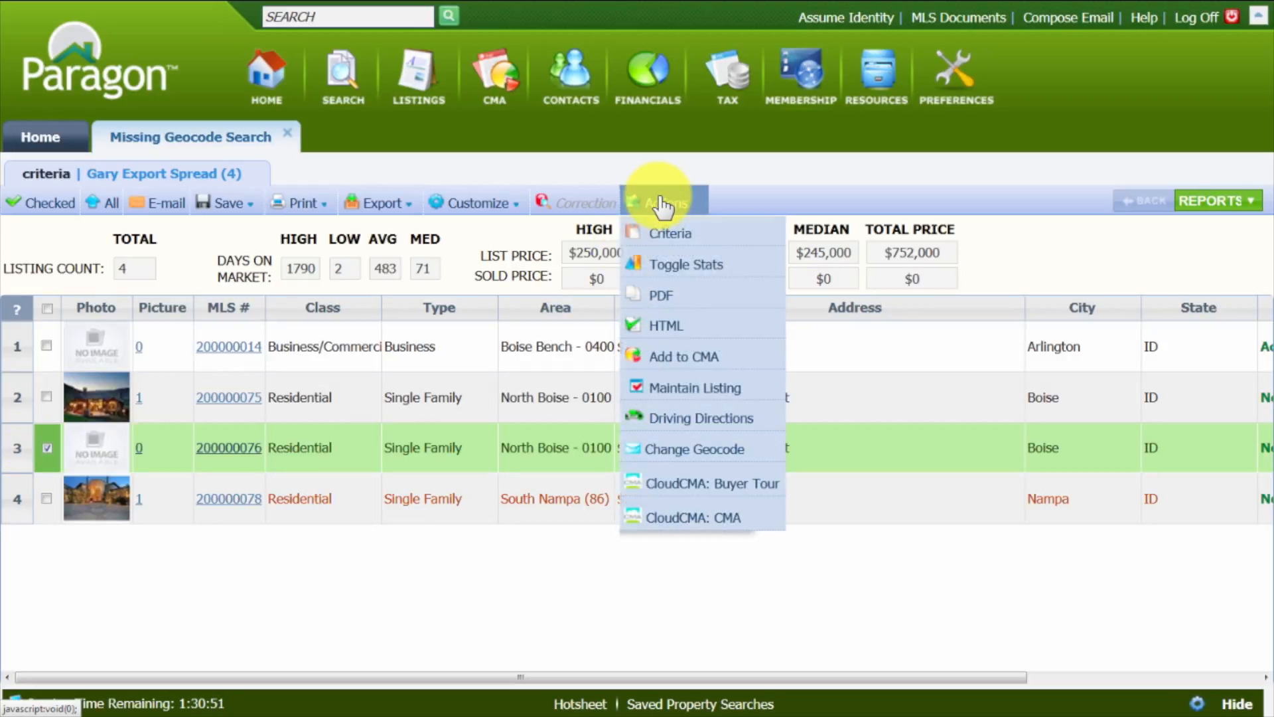
click(696, 392)
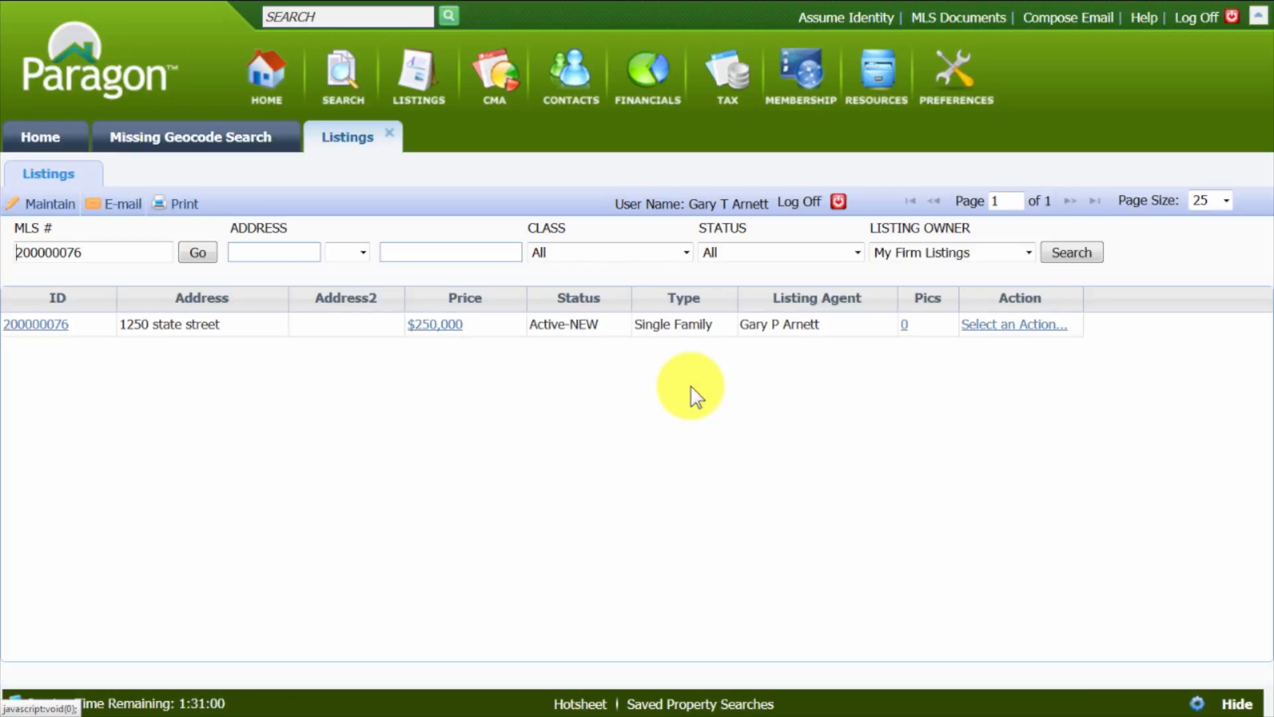
- Open the Change Geocode action for the listing
click(995, 337)
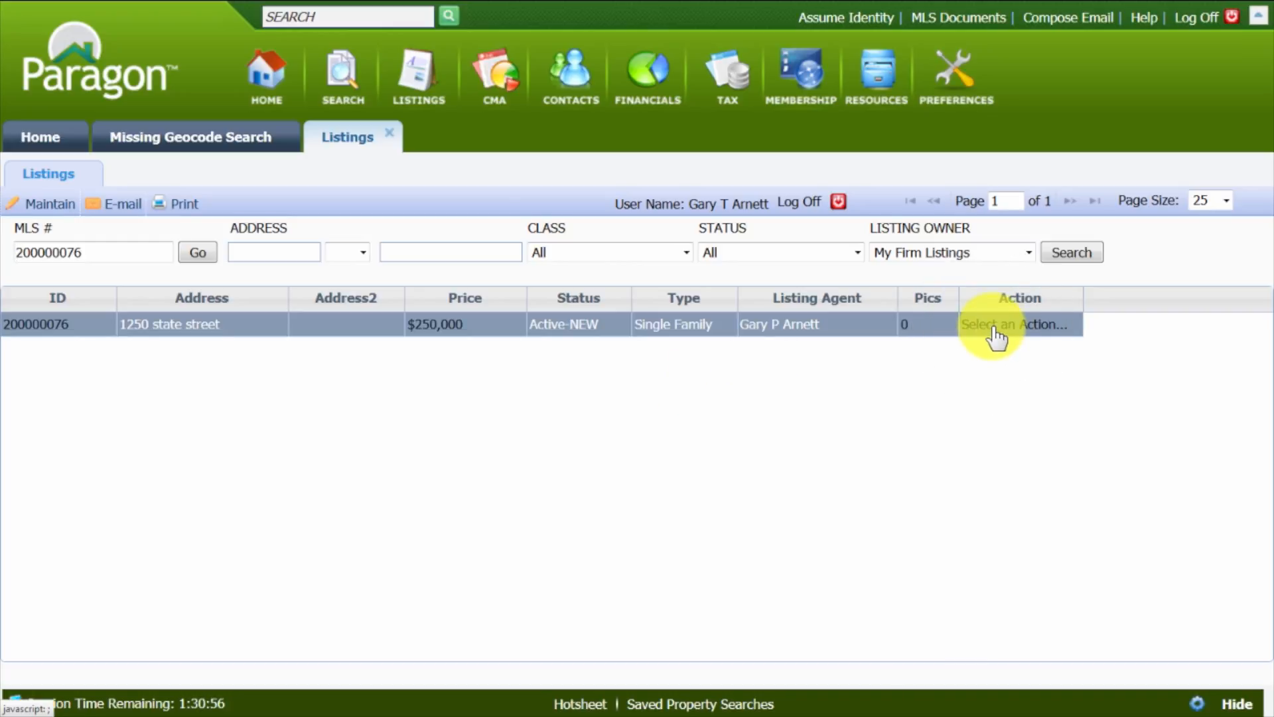
click(995, 337)
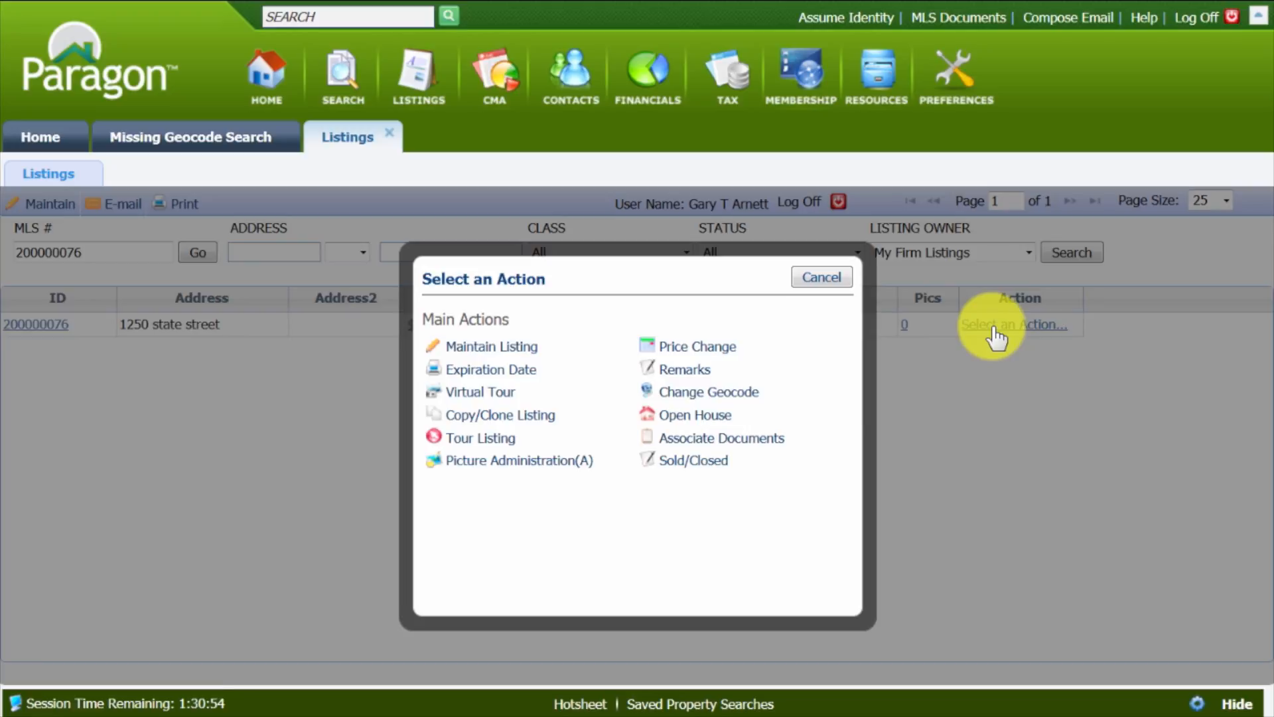
click(689, 400)
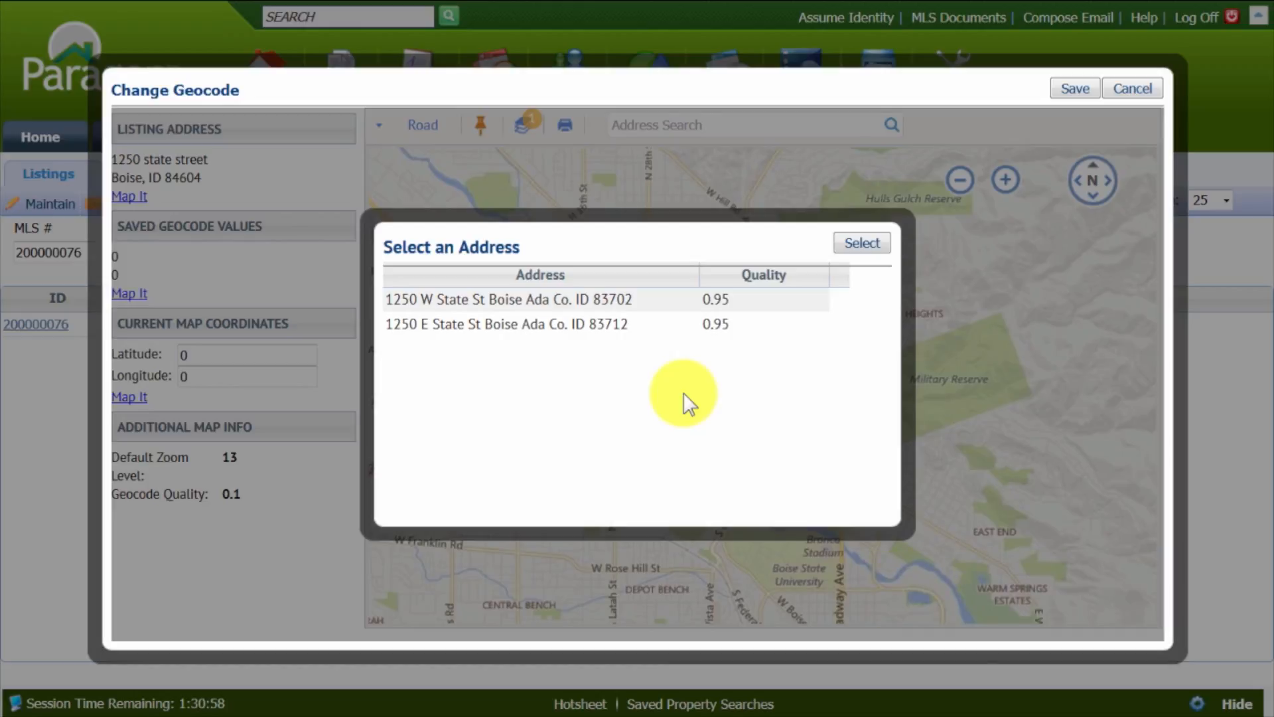
- Choose the W State St match from the suggested addresses as the listing's map location
click(433, 302)
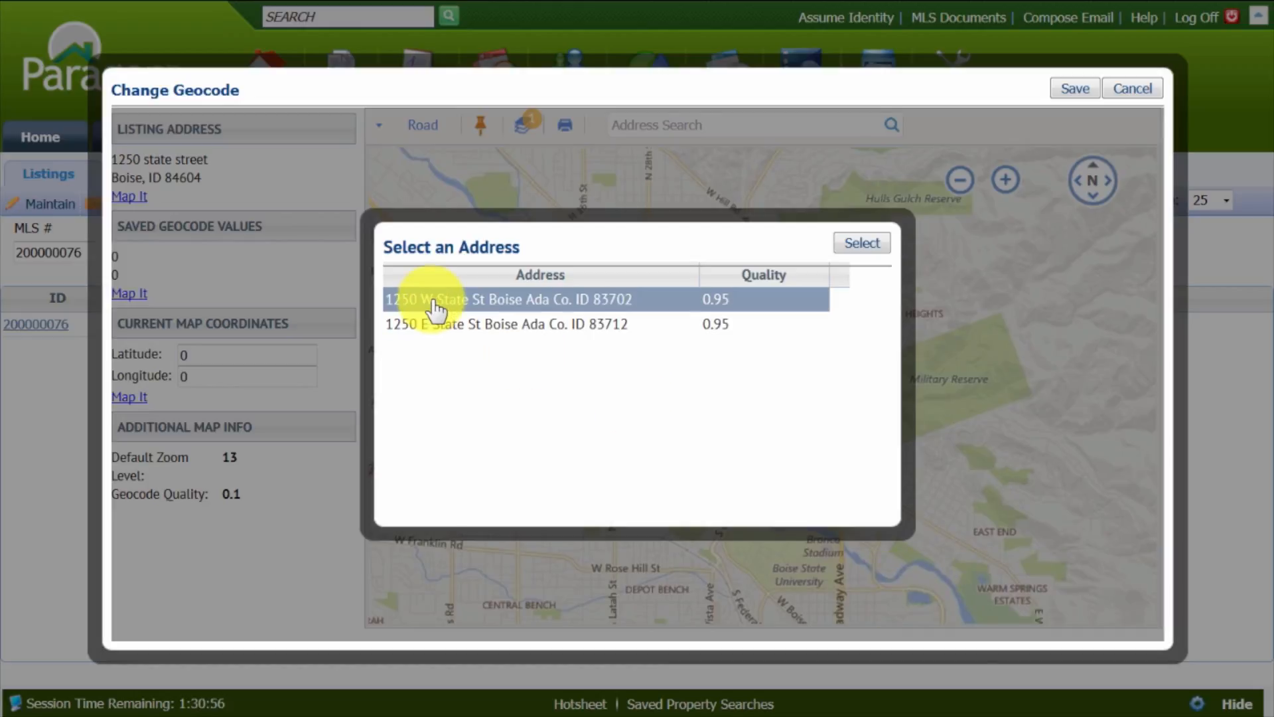
click(428, 325)
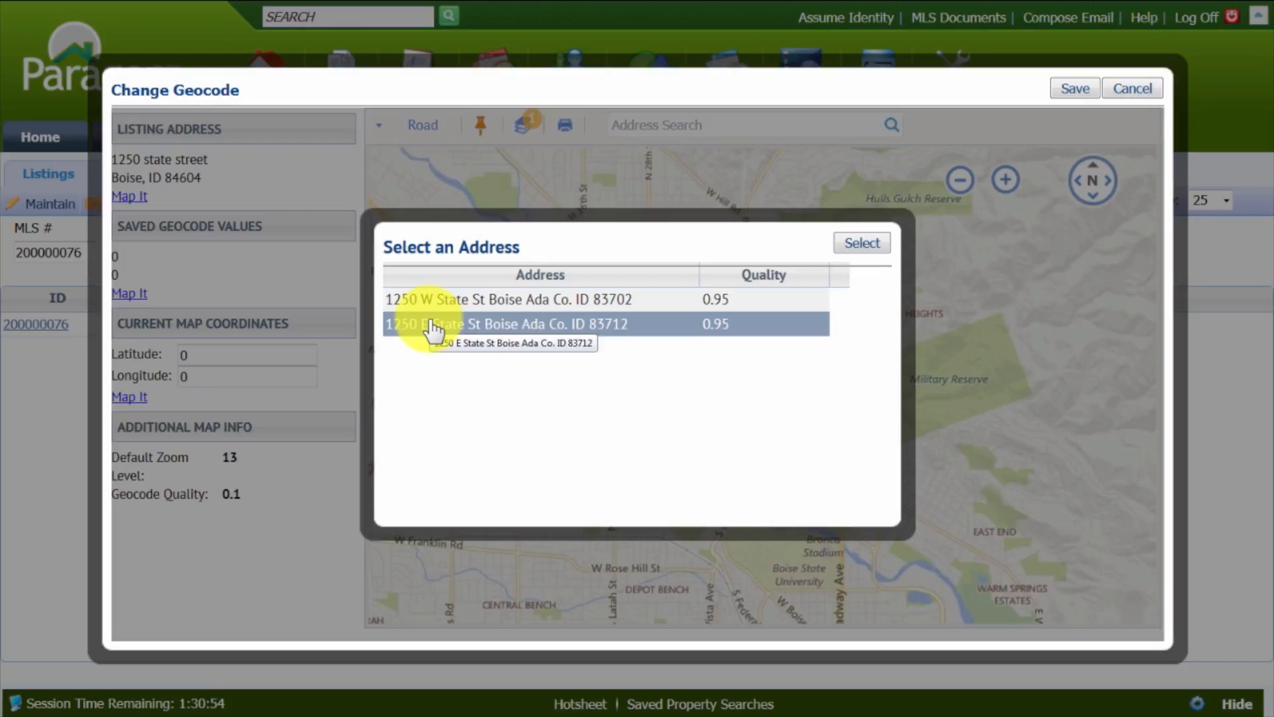
click(453, 311)
click(456, 326)
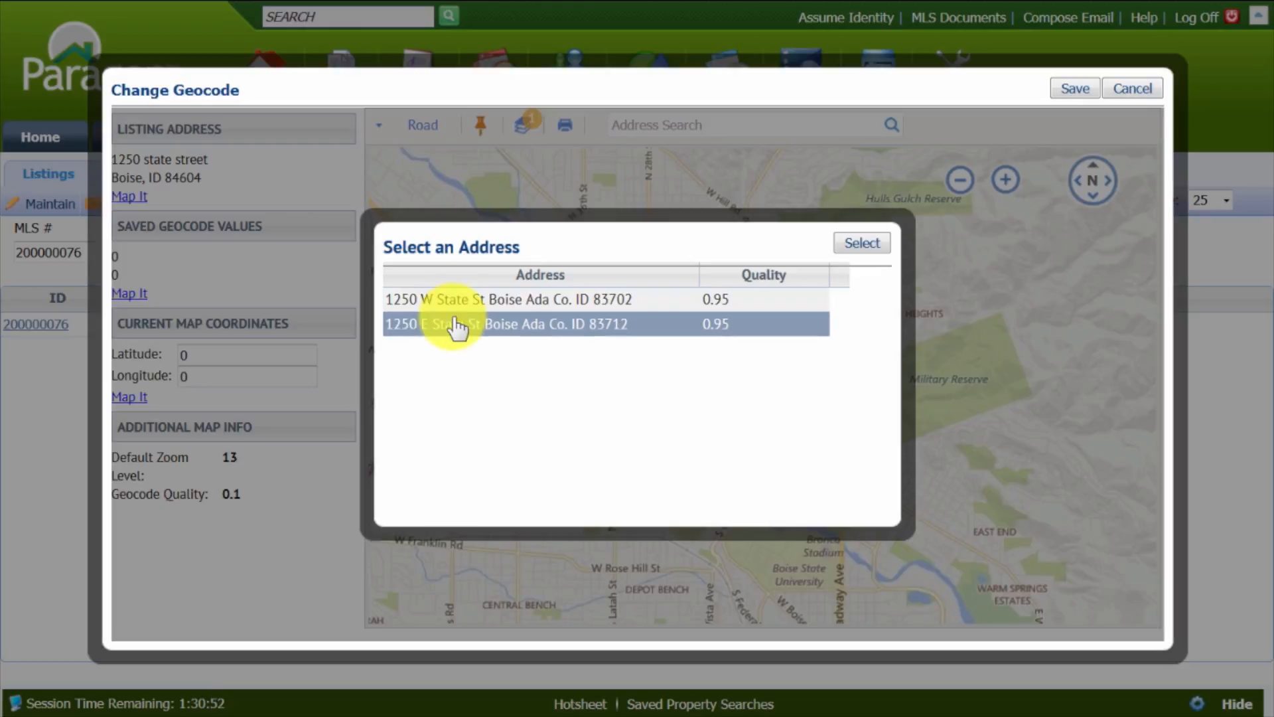
click(726, 305)
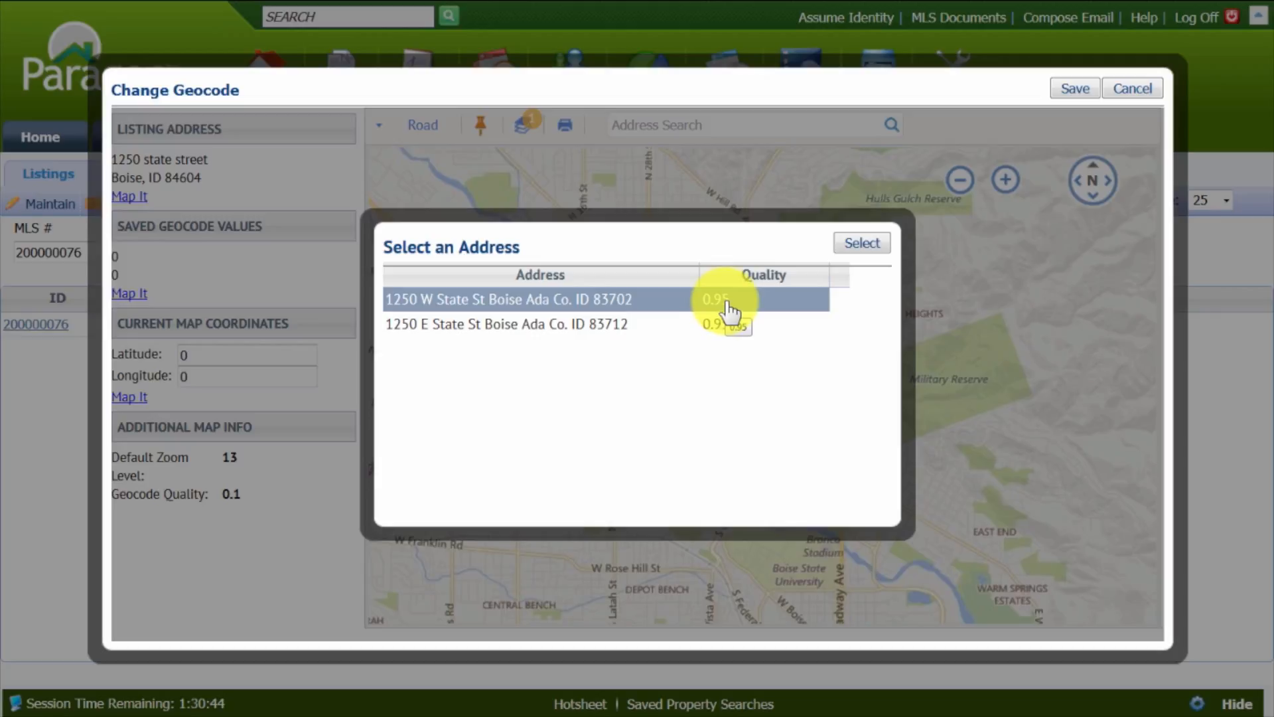
click(484, 309)
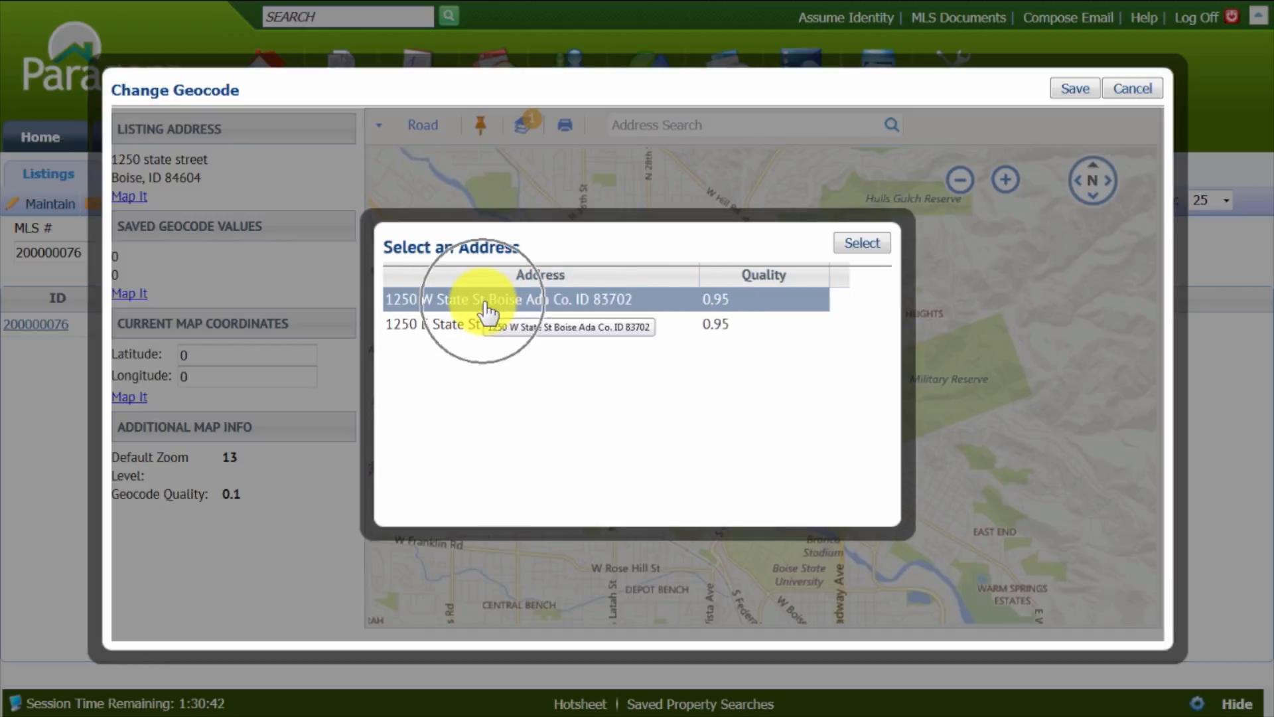
click(484, 302)
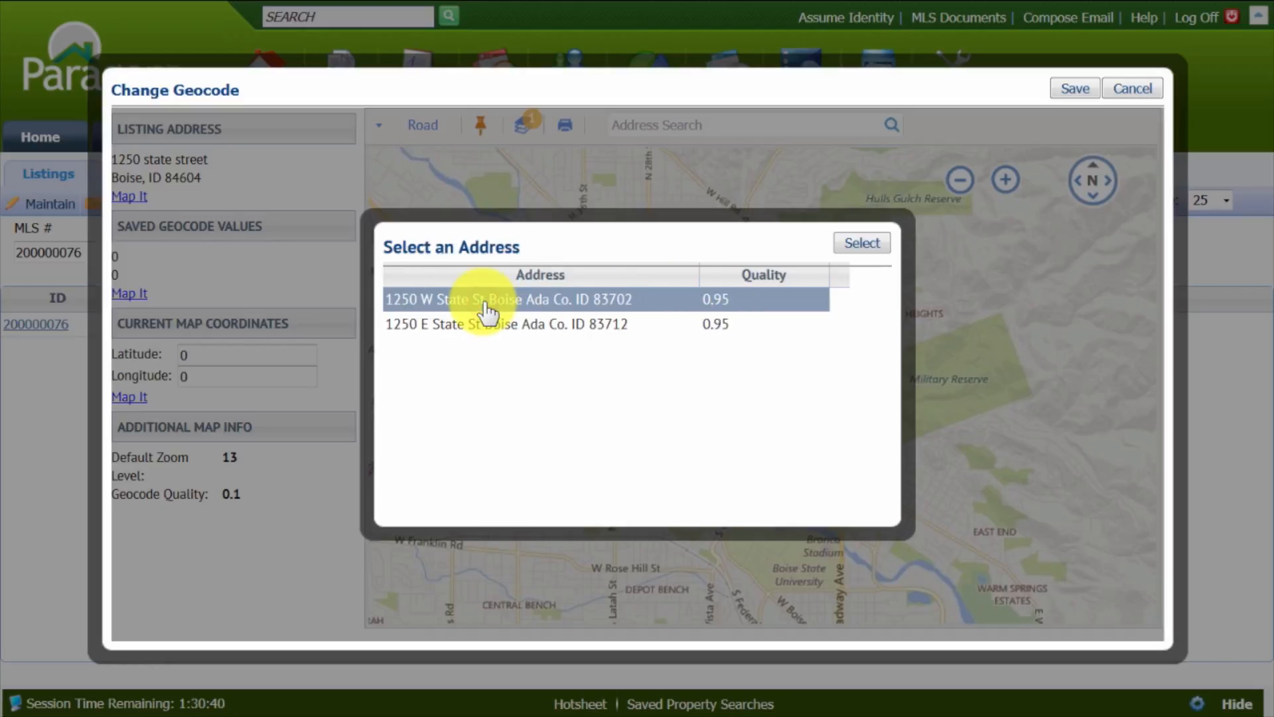
click(859, 242)
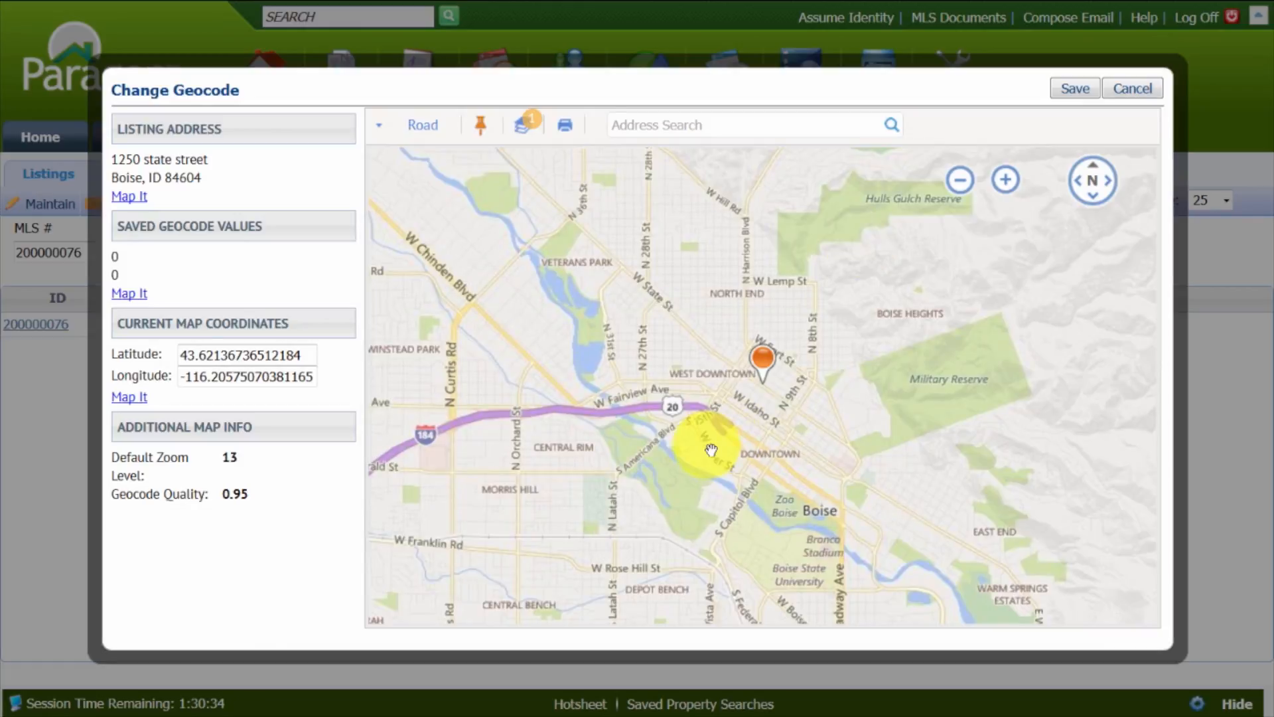
- Switch the map to Aerial view and move the marker off W State St onto the small building just north of it
mouse_move(962, 178)
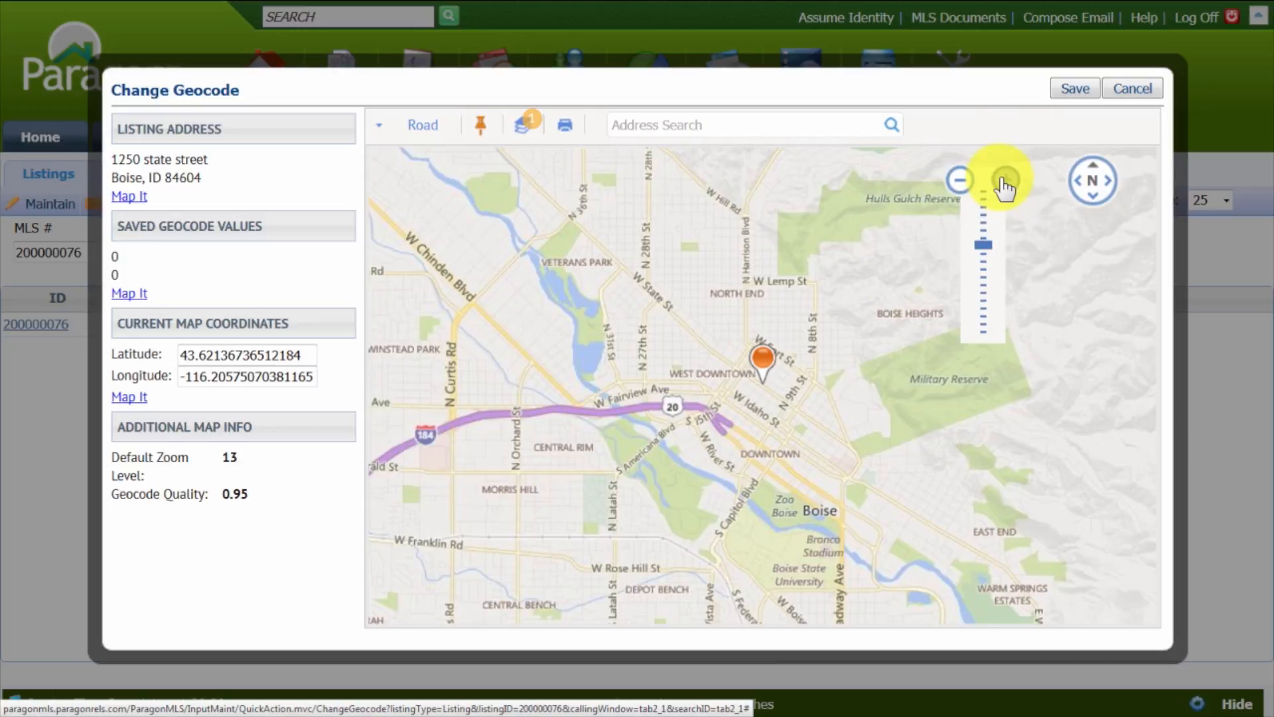
click(1004, 181)
click(1004, 181)
click(1003, 181)
click(1004, 181)
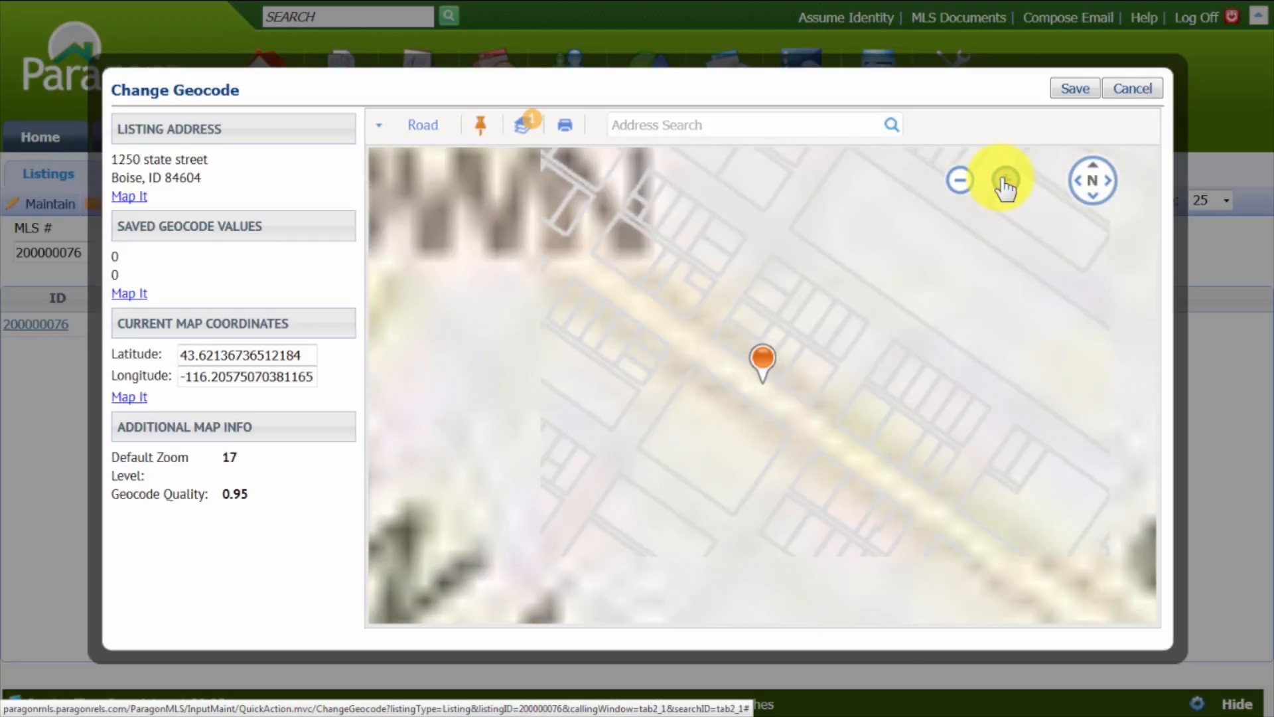
click(417, 130)
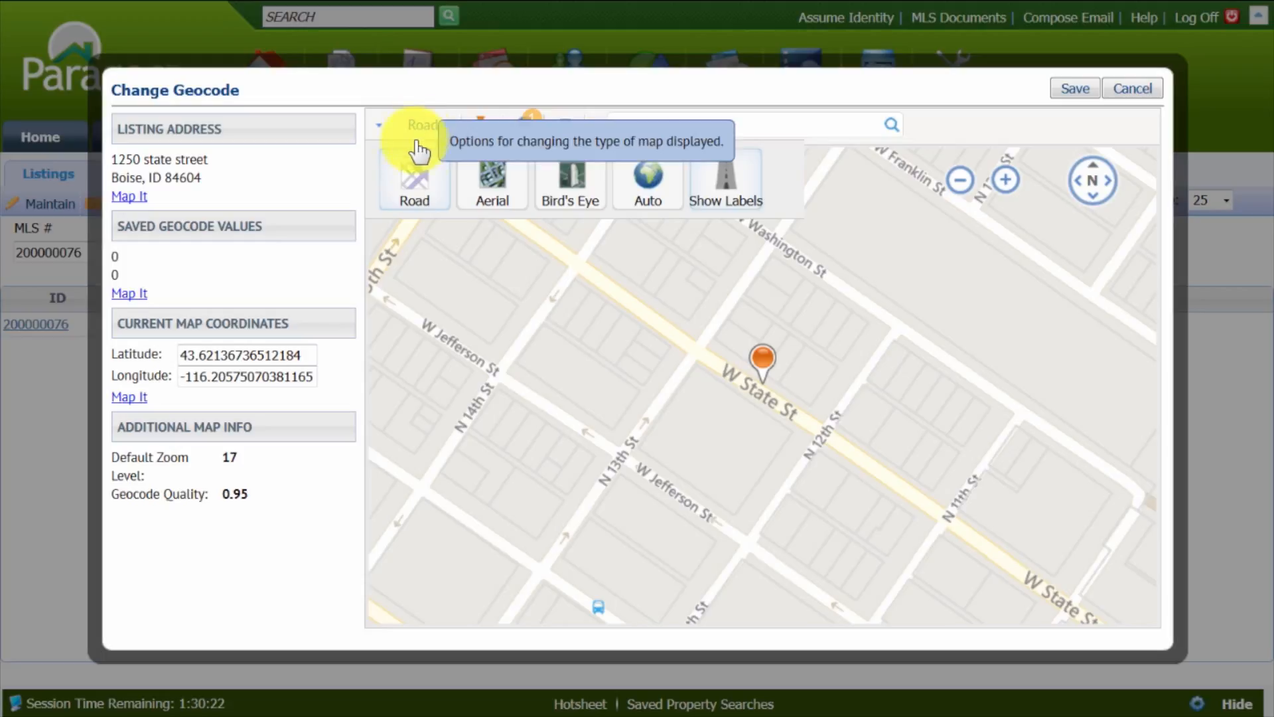
click(492, 186)
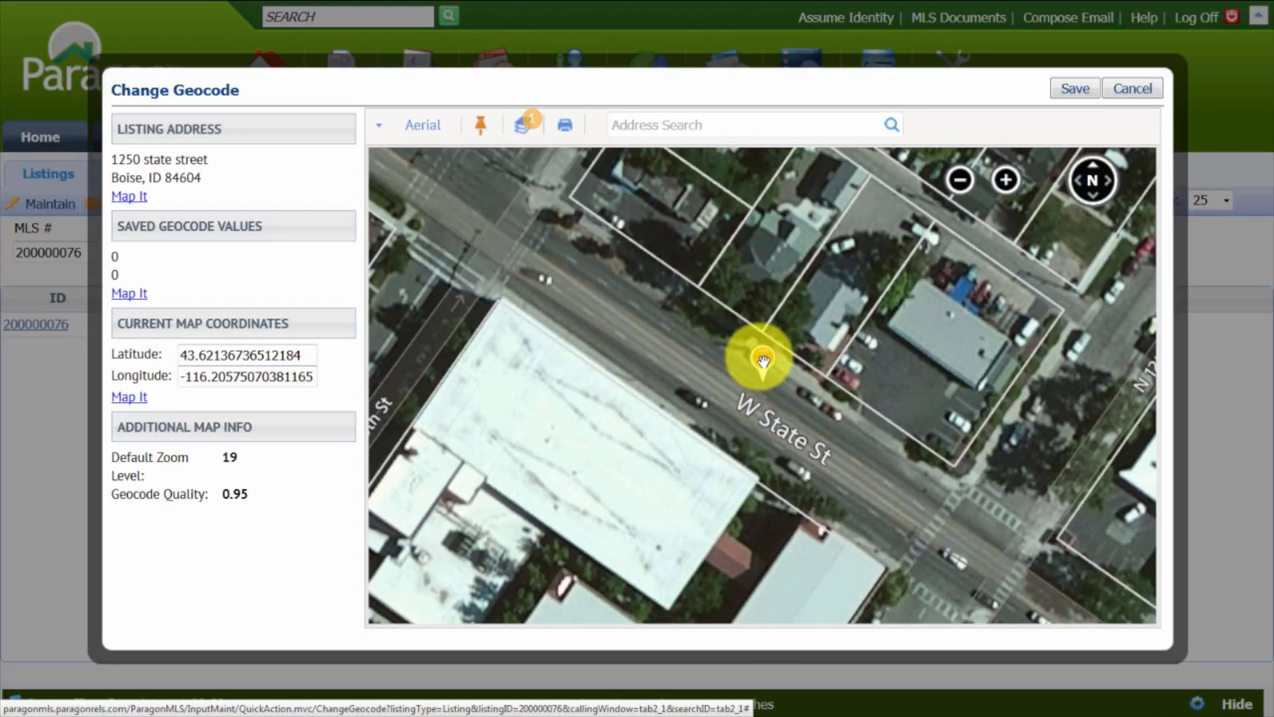
drag(762, 360, 826, 285)
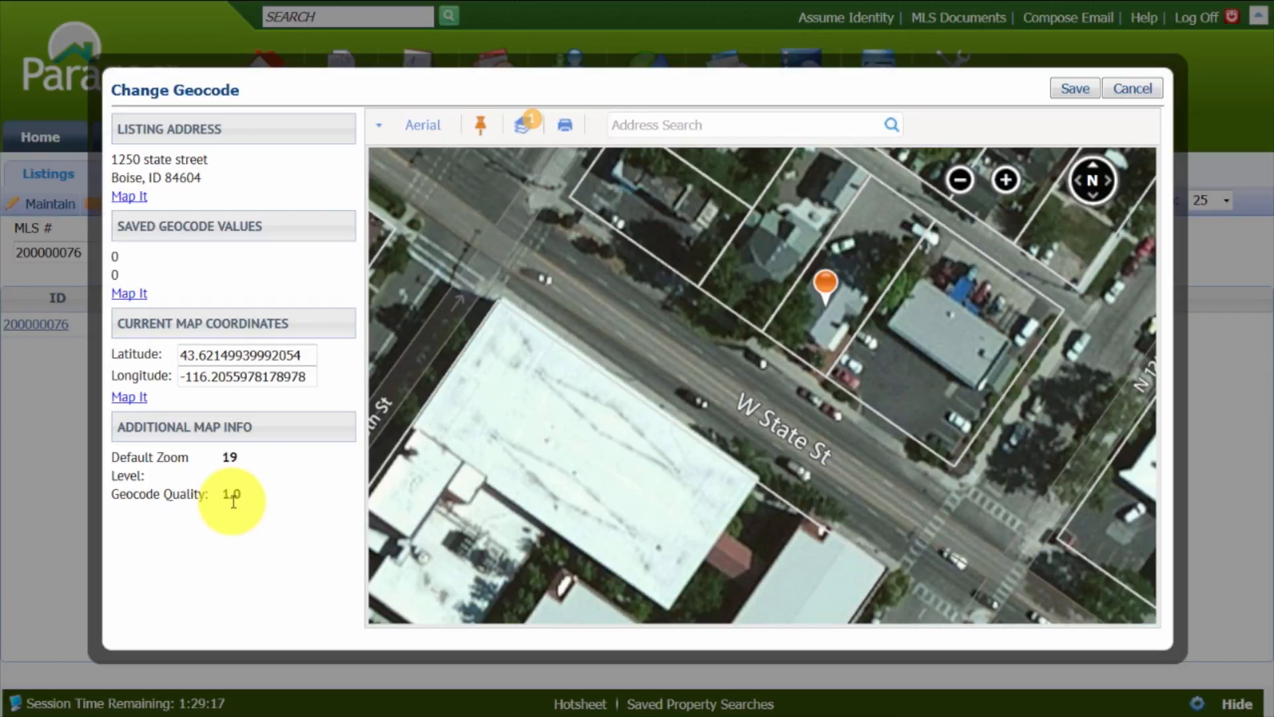
click(533, 208)
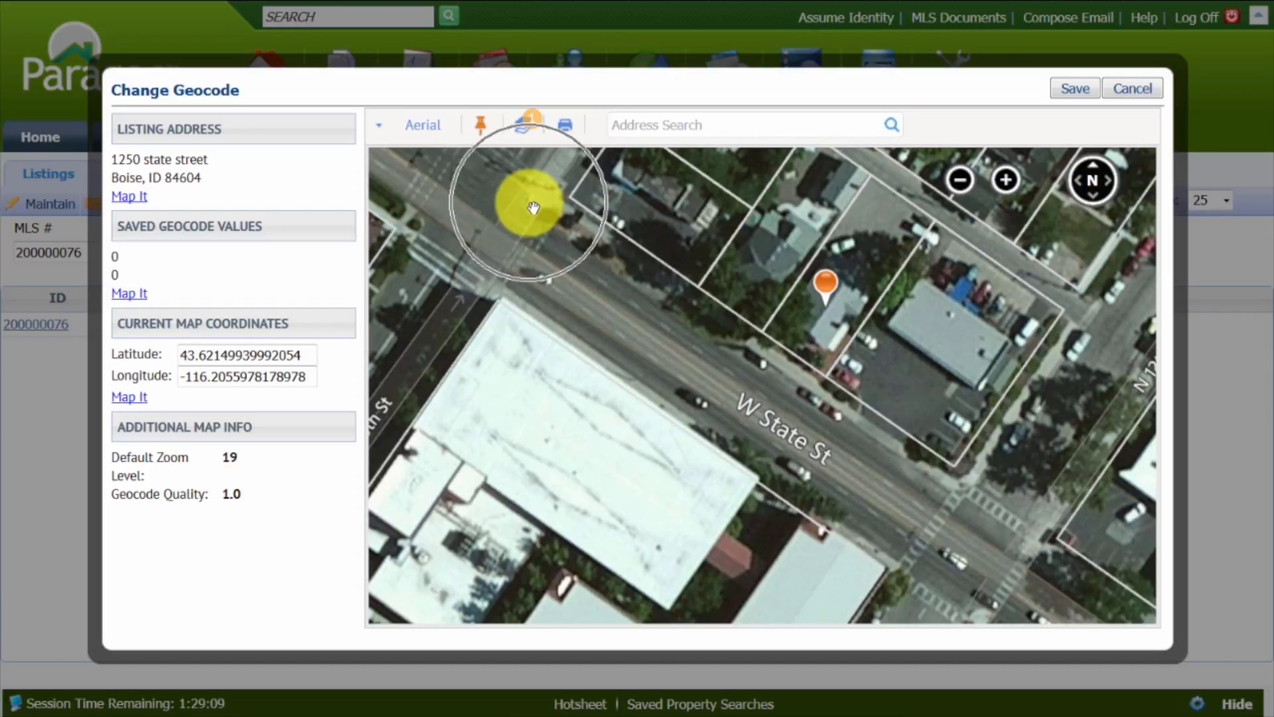
click(956, 499)
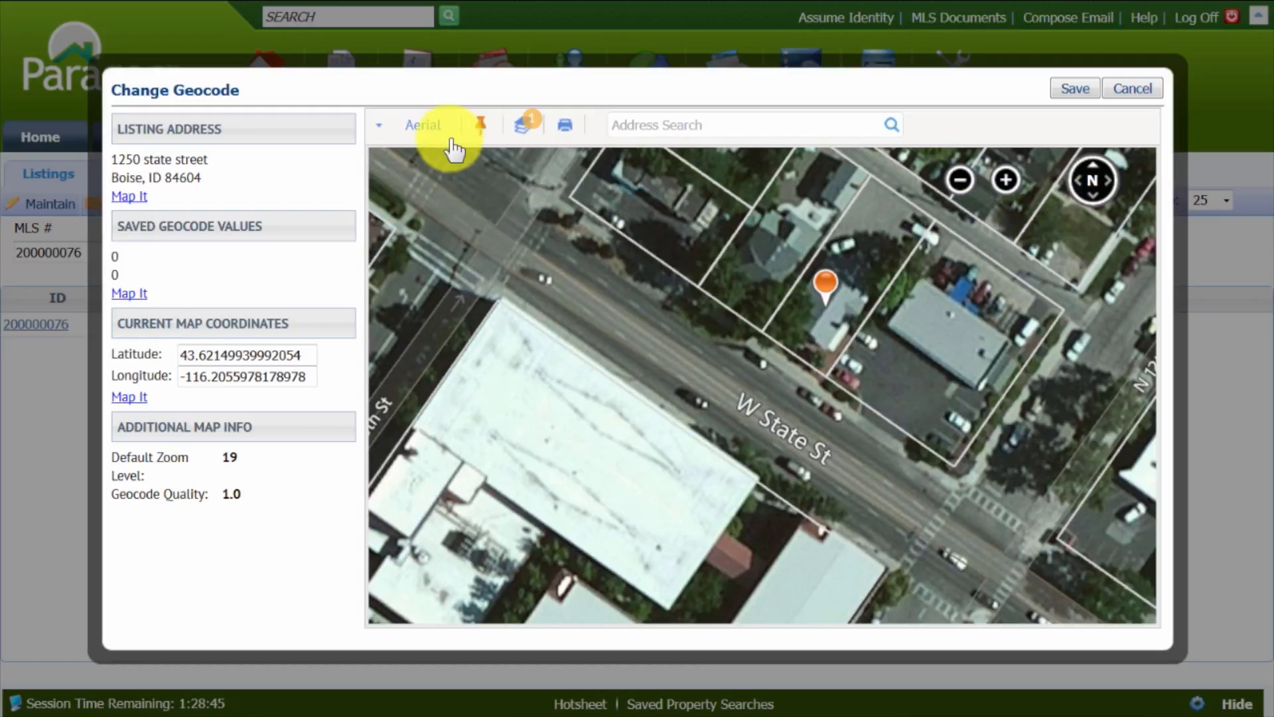
- Switch the map to Road view and bring up the area west of downtown around N Milwaukee St and W Northview St
click(421, 128)
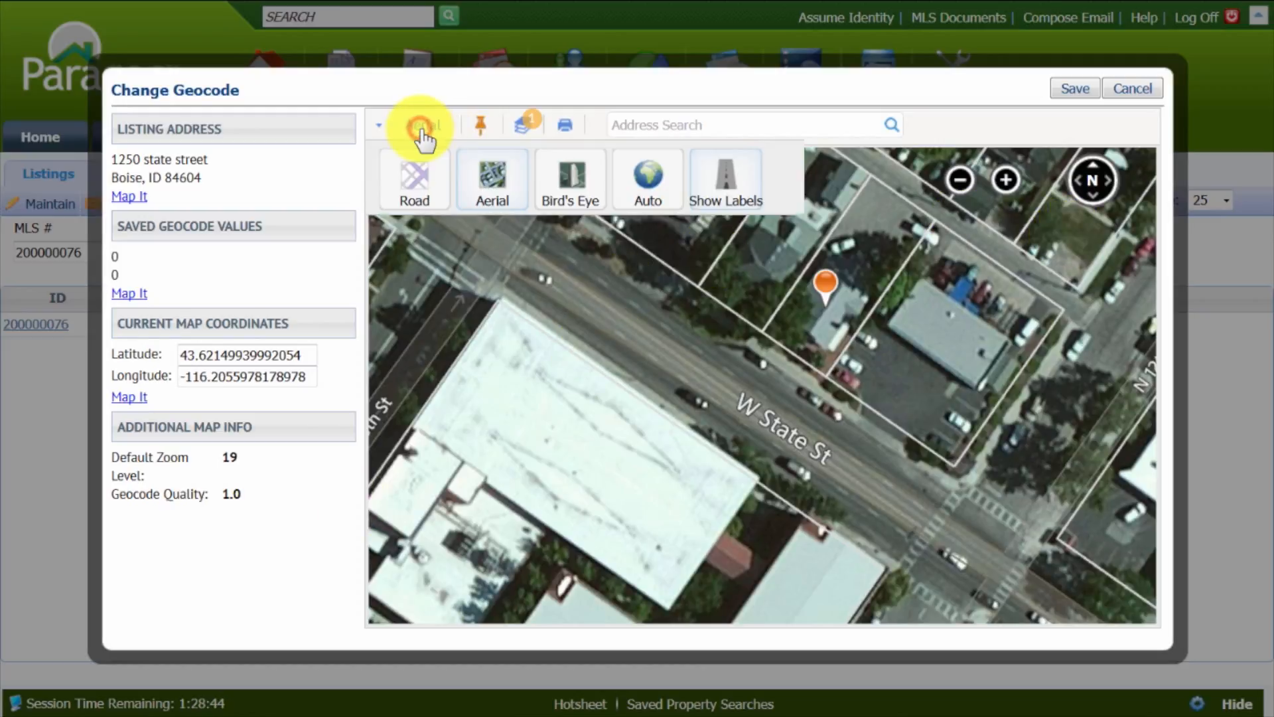
click(421, 179)
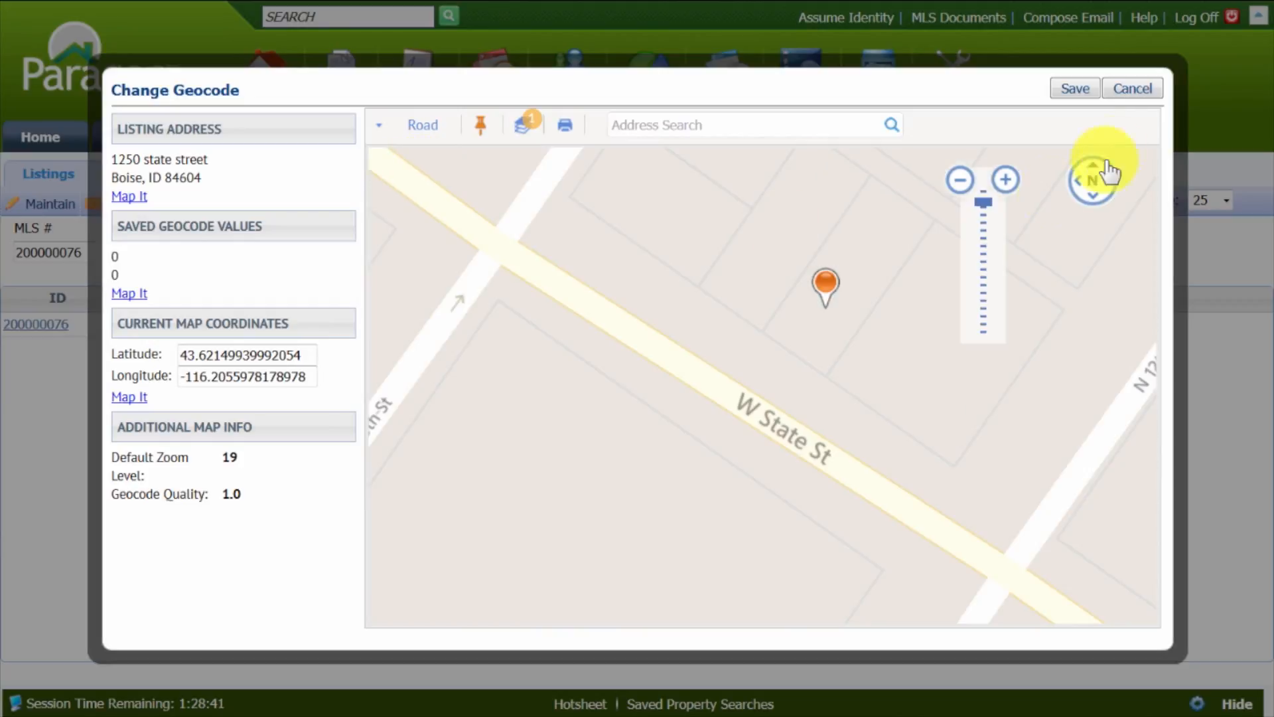
click(962, 181)
click(962, 180)
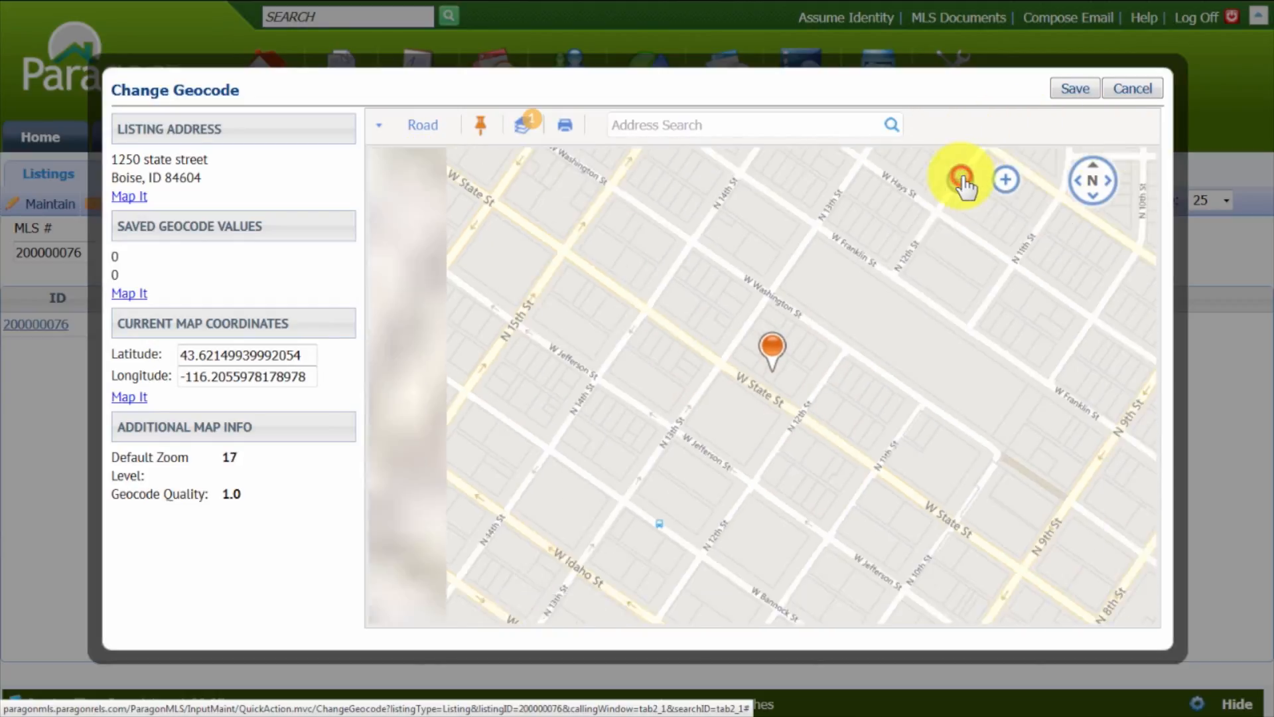
click(962, 180)
click(962, 180)
click(962, 180)
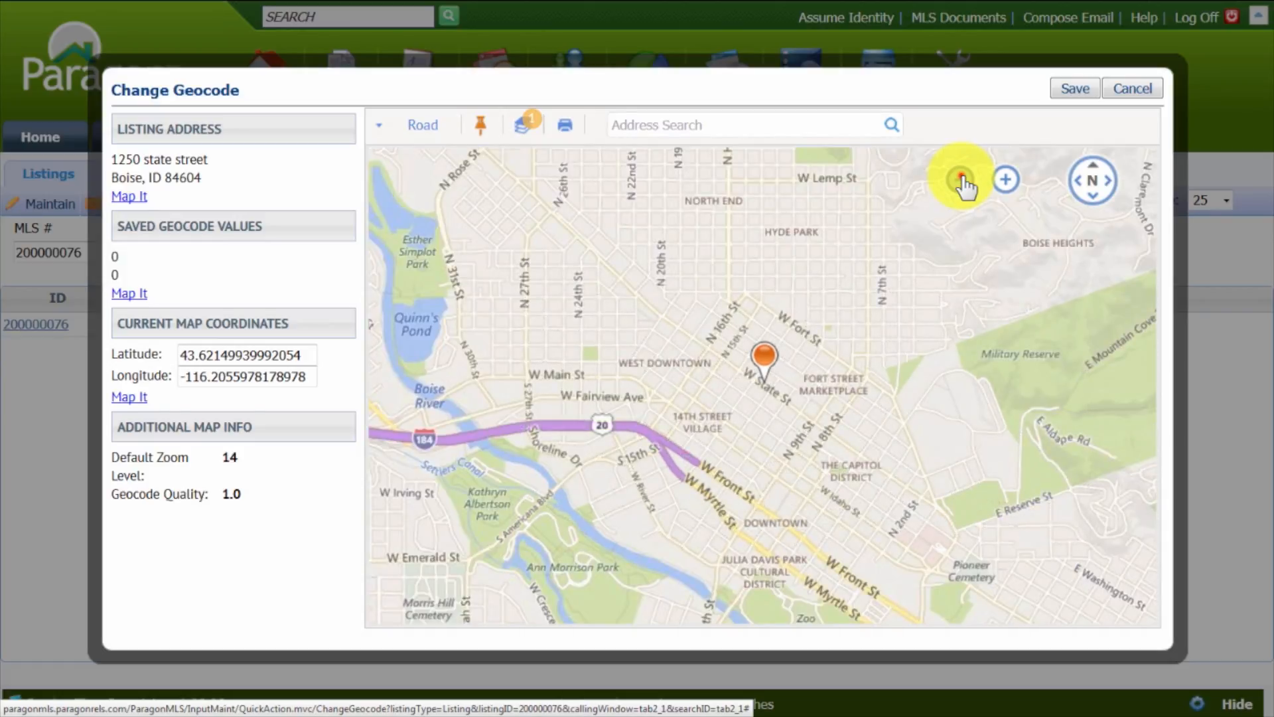
click(962, 181)
mouse_move(434, 395)
mouse_down()
mouse_move(734, 458)
mouse_move(919, 441)
mouse_up()
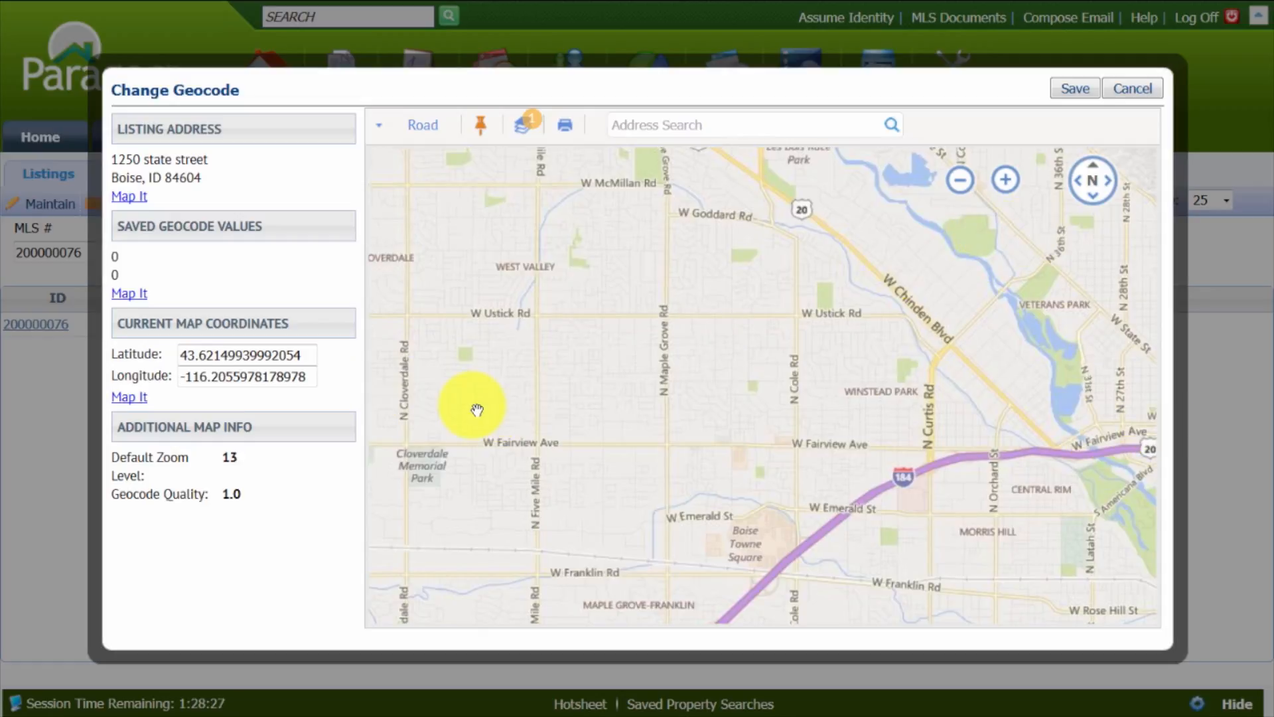
click(1006, 180)
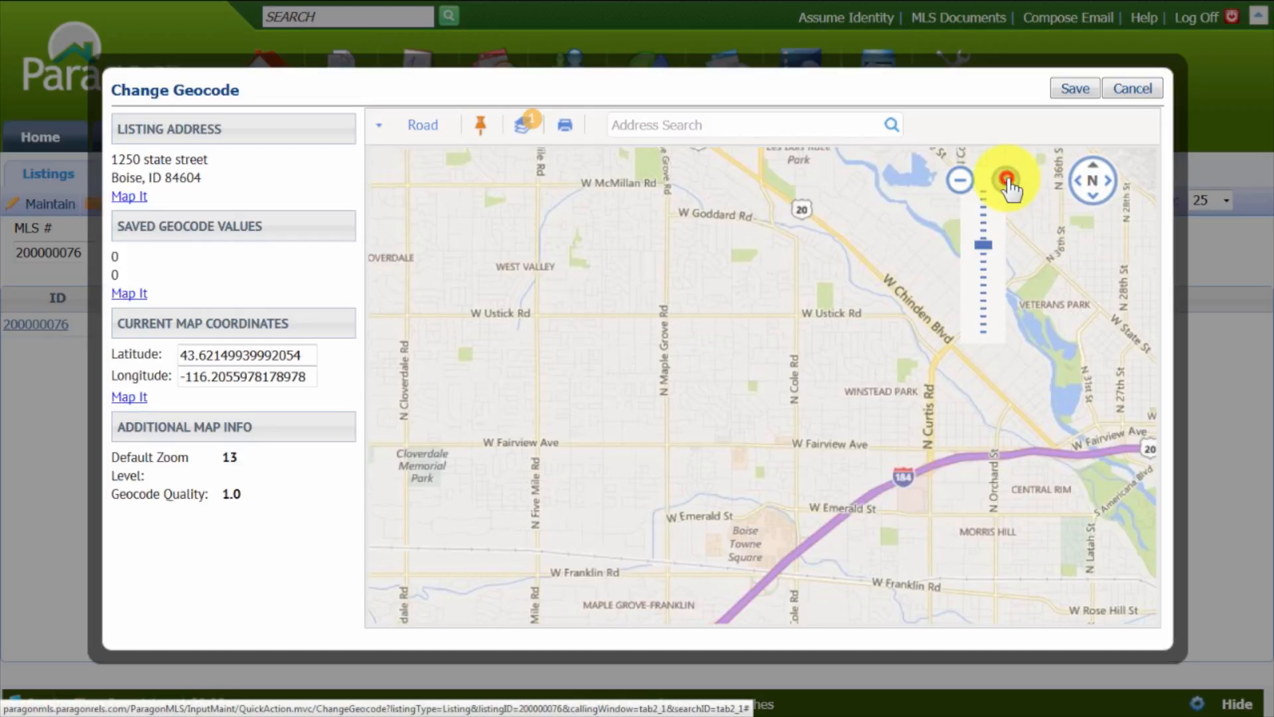
click(1006, 181)
click(1005, 181)
click(1006, 181)
click(1007, 179)
drag(457, 432, 863, 468)
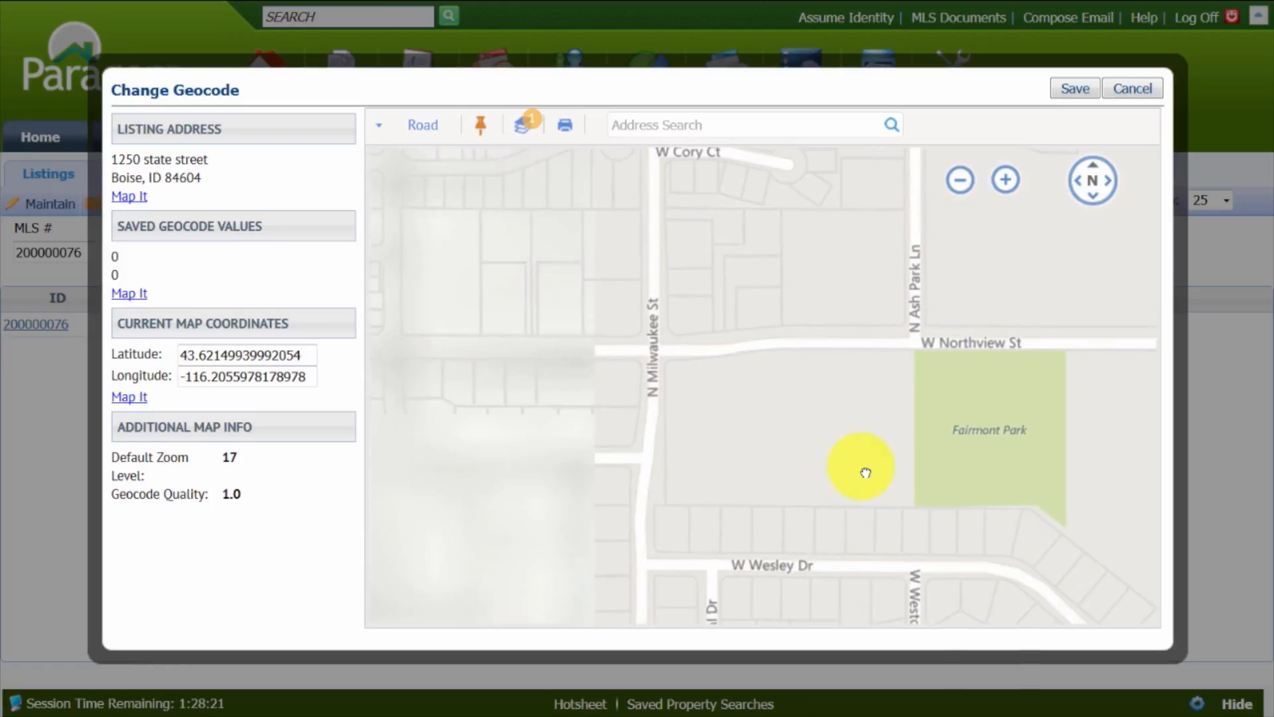
- In Aerial view, set the marker on the lot west of N Milwaukee St between W Cory Ct and W Northview St, and save the geocode
click(423, 133)
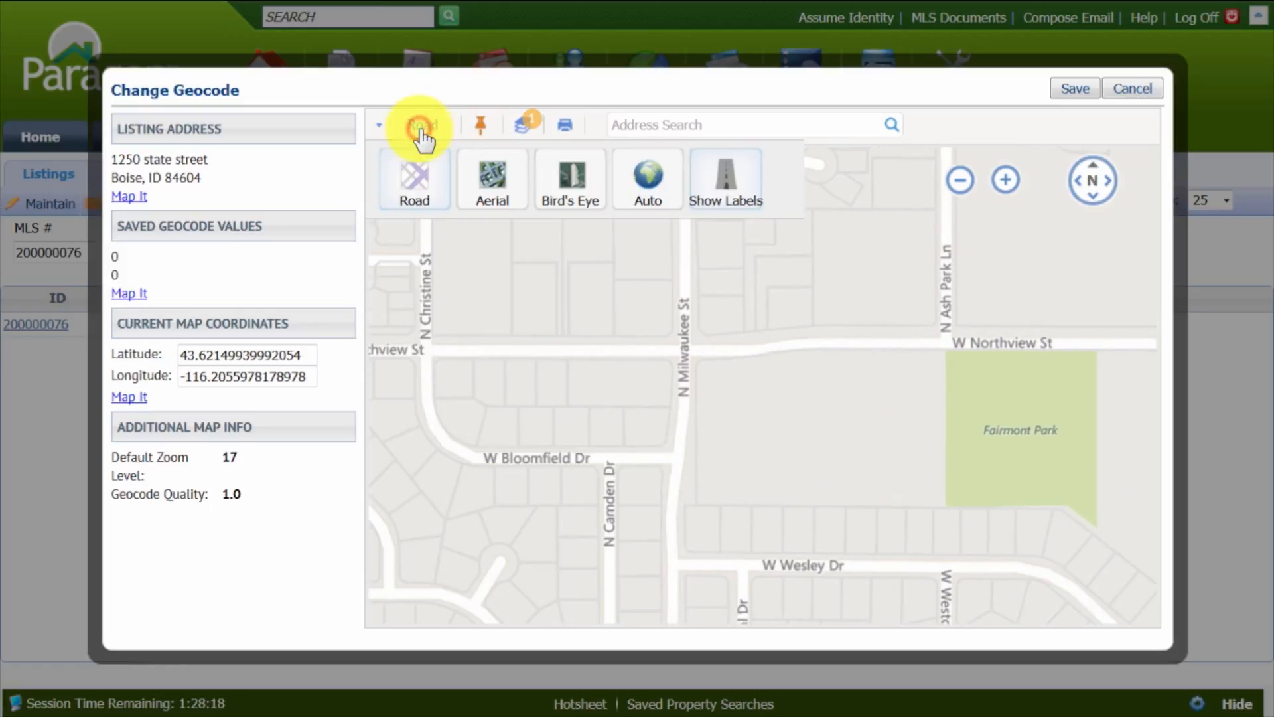
click(491, 176)
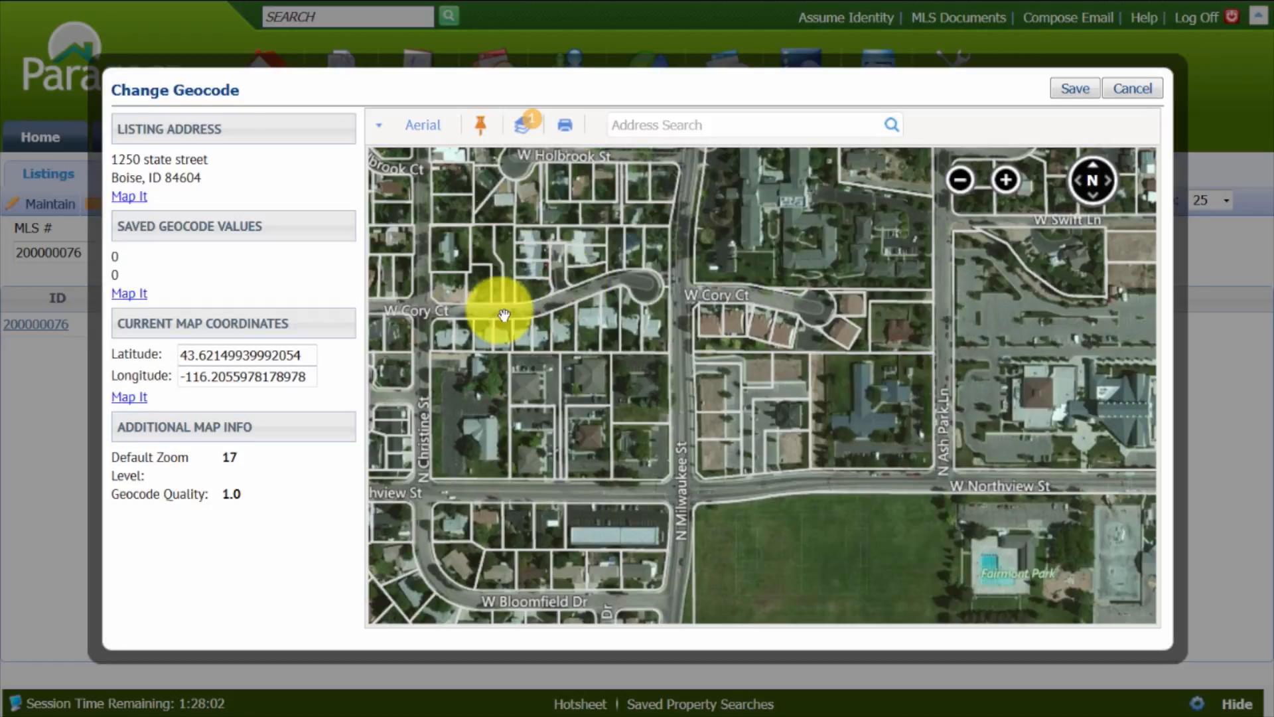
click(592, 440)
click(592, 439)
click(483, 132)
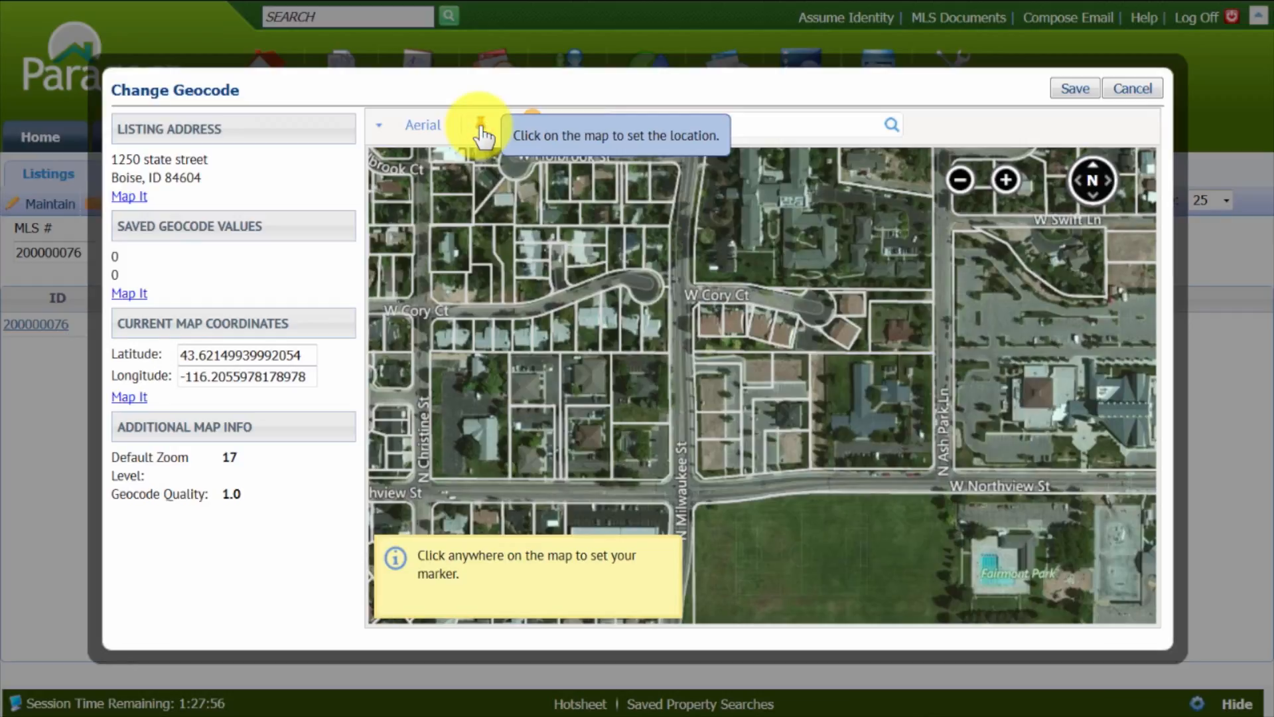
click(591, 432)
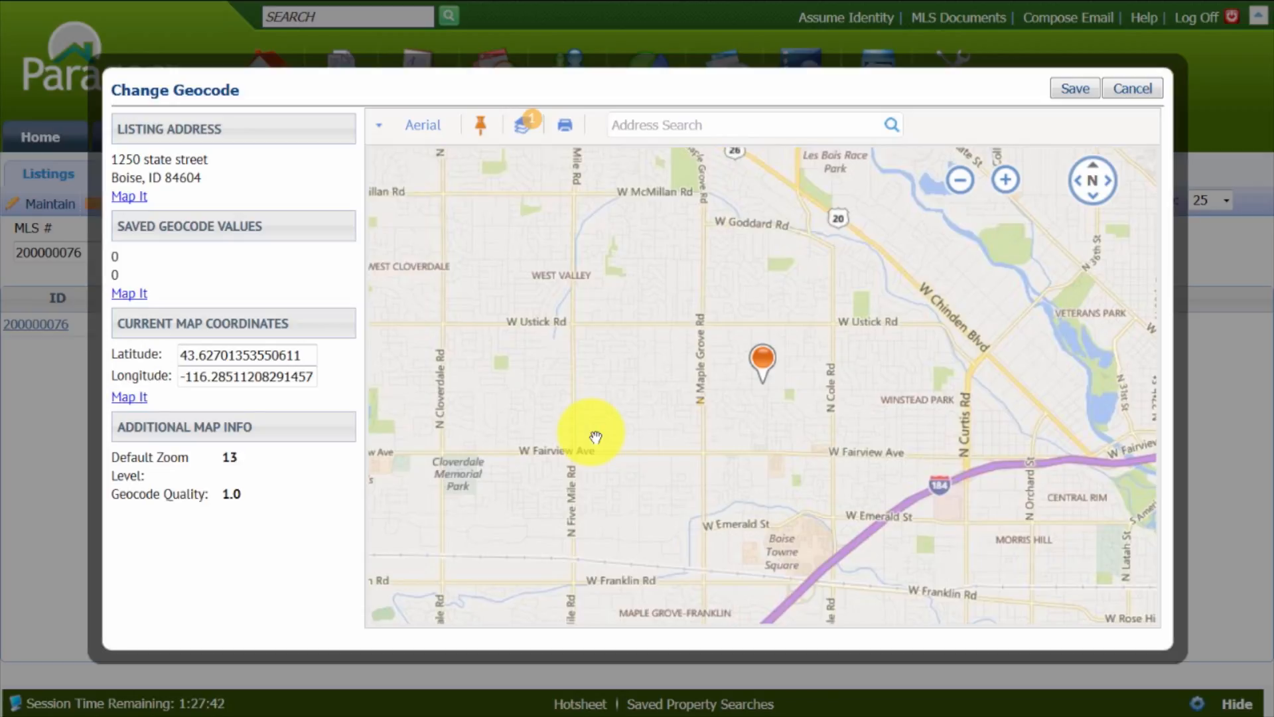
click(1074, 88)
click(1073, 86)
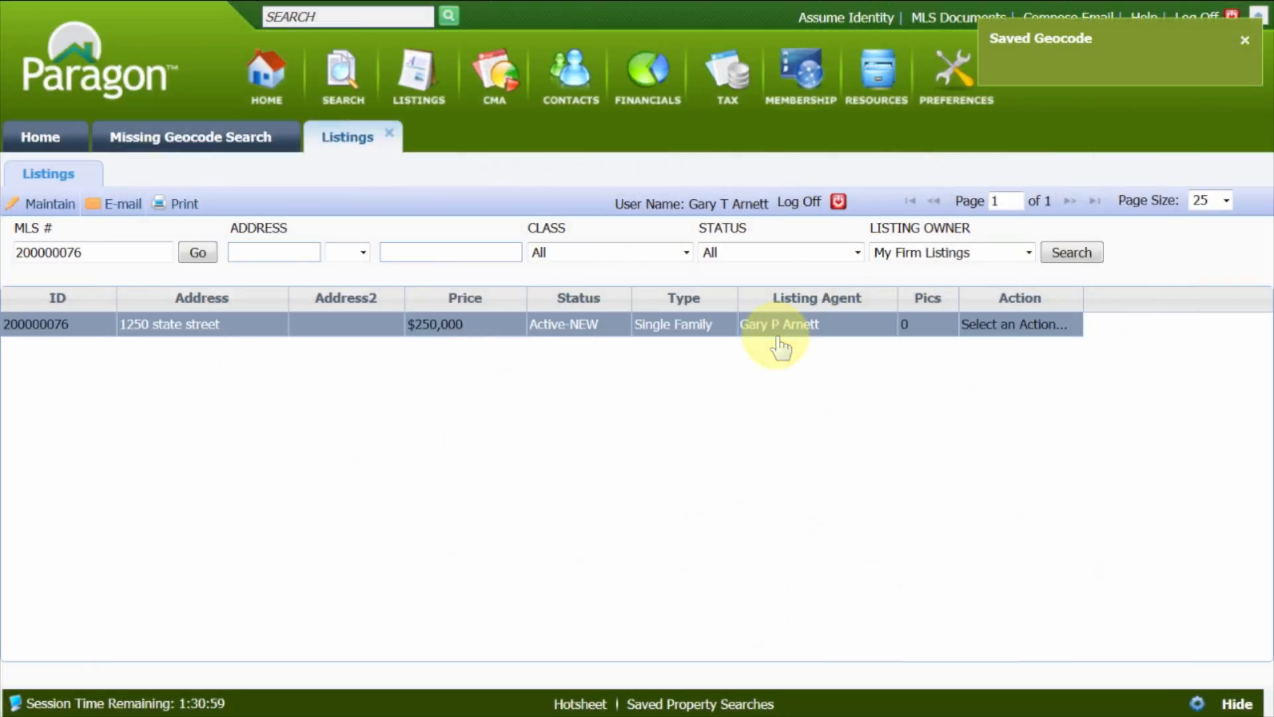